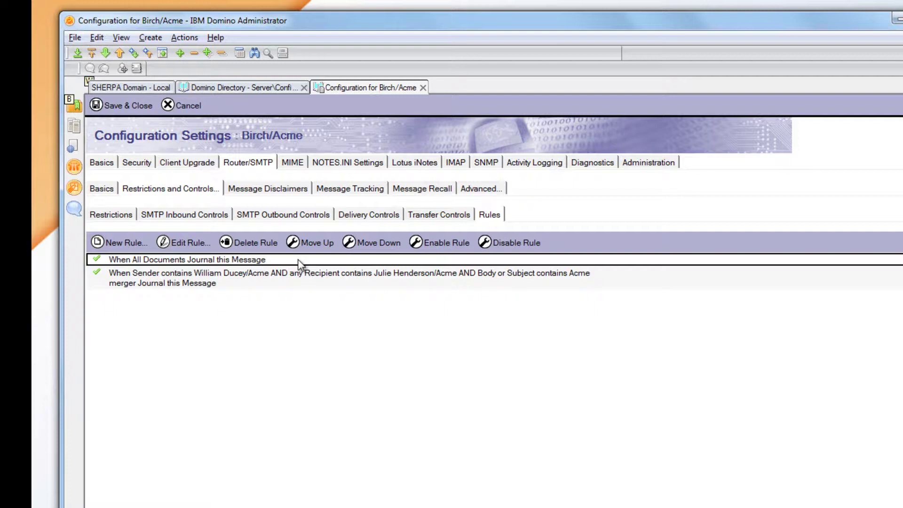
double_click(306, 282)
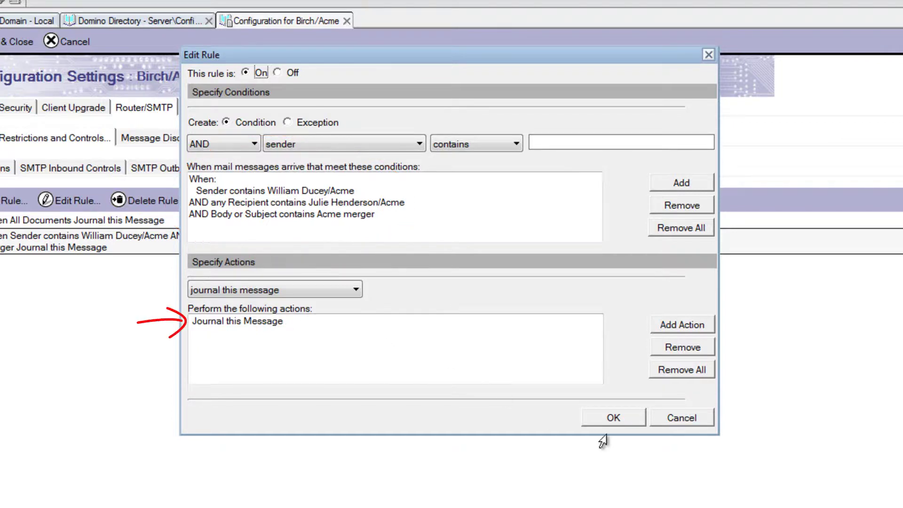
left_click(685, 420)
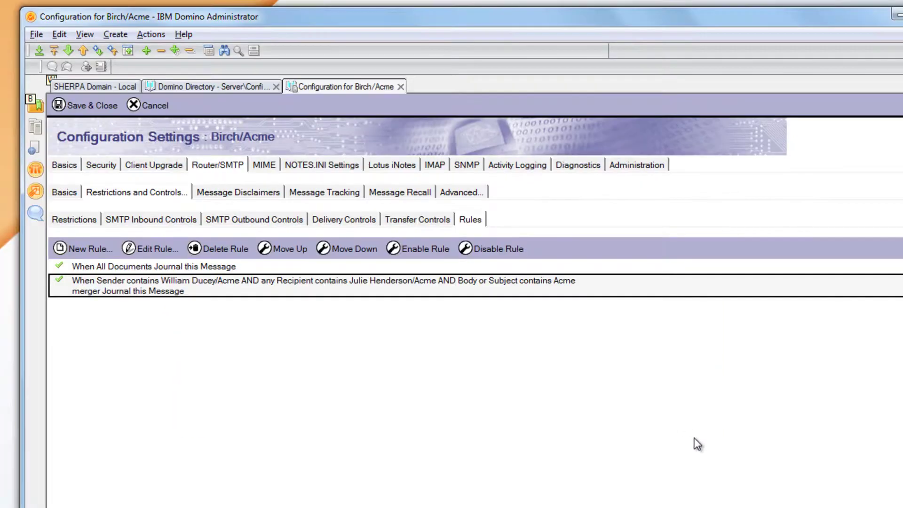
left_click(484, 251)
left_click(427, 249)
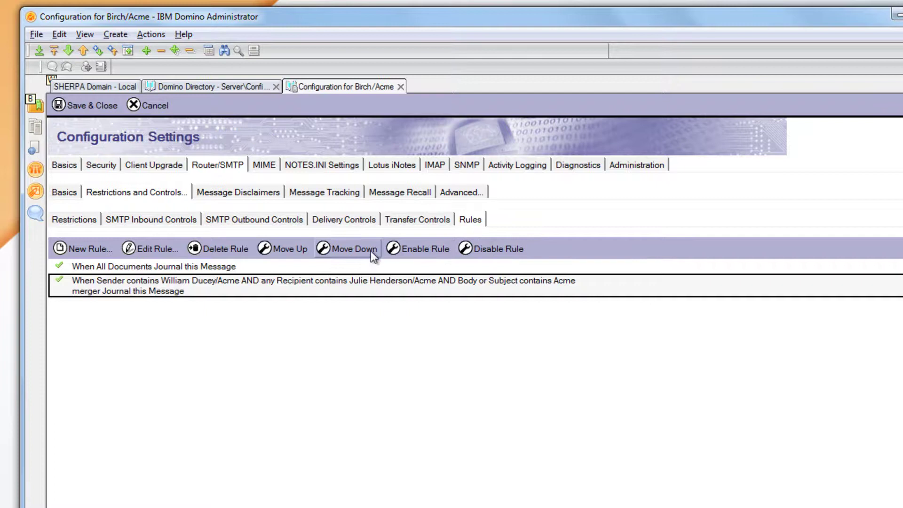
left_click(300, 249)
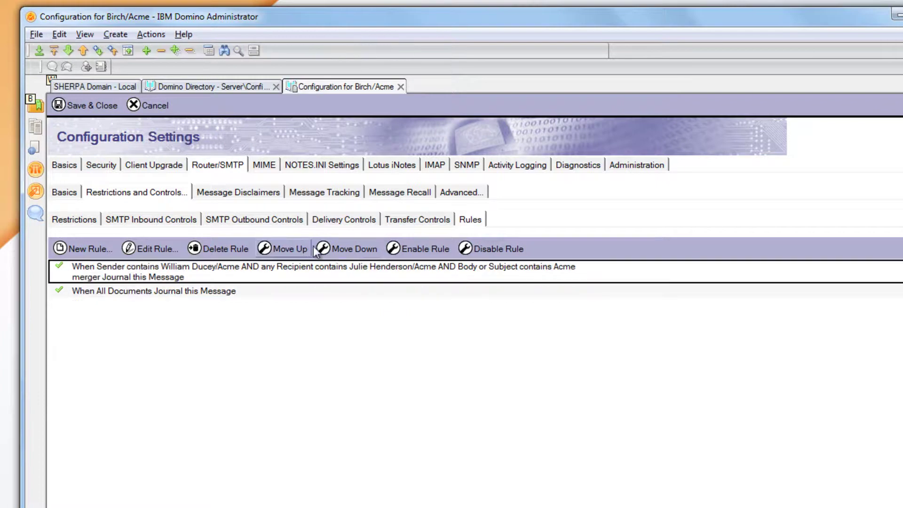
left_click(343, 248)
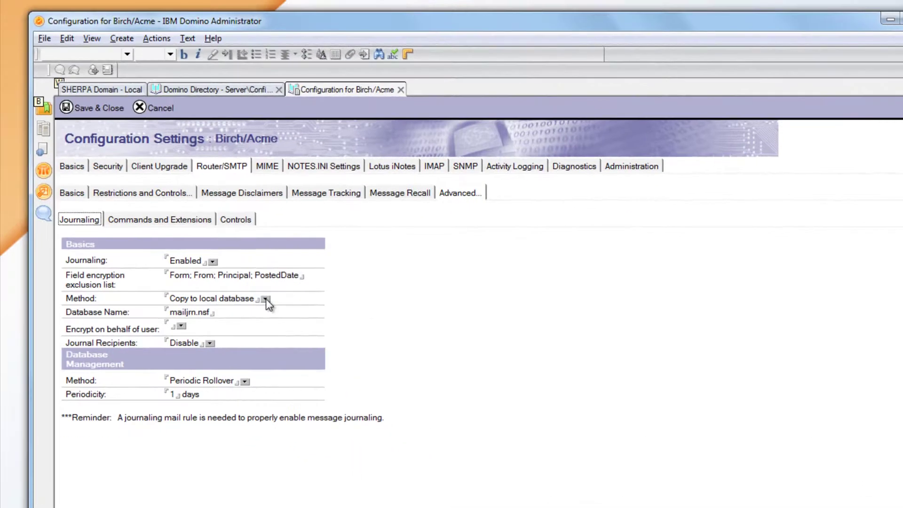
Step: Open the keyword choices for the Birch/Acme journaling Method field, currently Copy to local database
left_click(266, 299)
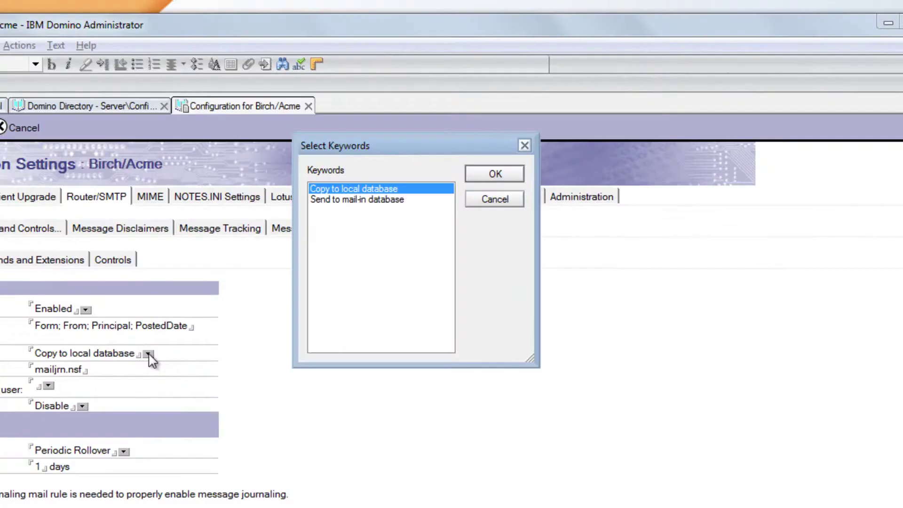